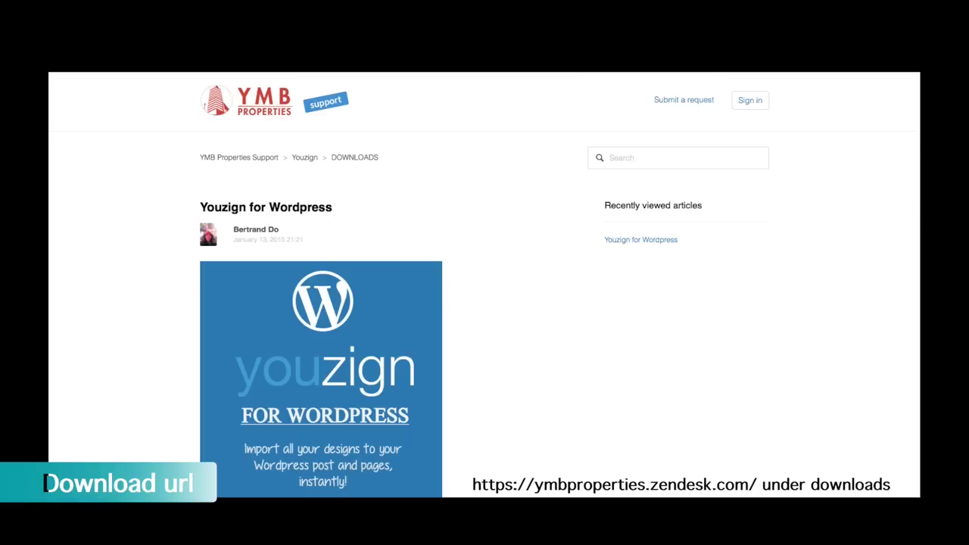
Step: Read the article's installation steps and download the Youzign_v1.0.zip plugin for WordPress
scroll(528, 201, "down", 4)
scroll(528, 201, "down", 2)
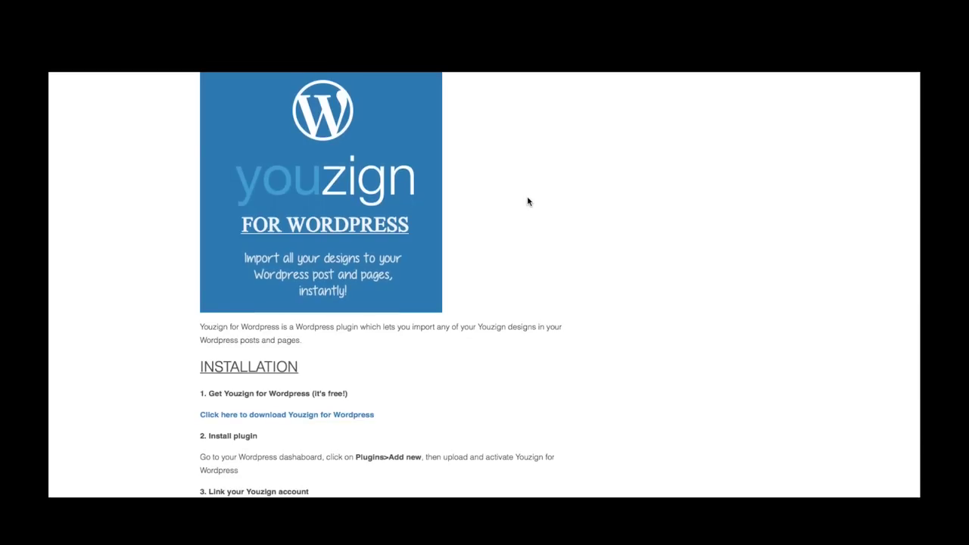
scroll(527, 201, "down", 3)
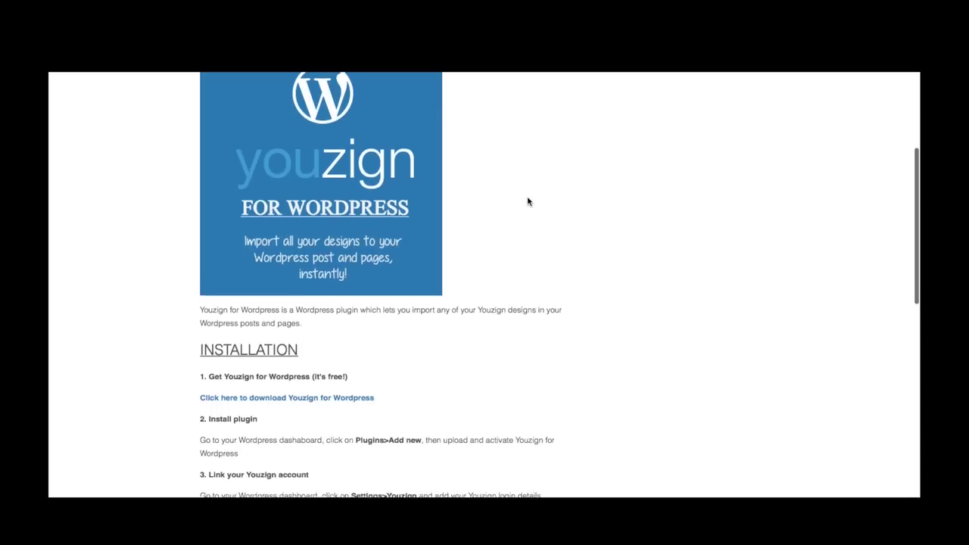
scroll(528, 202, "down", 3)
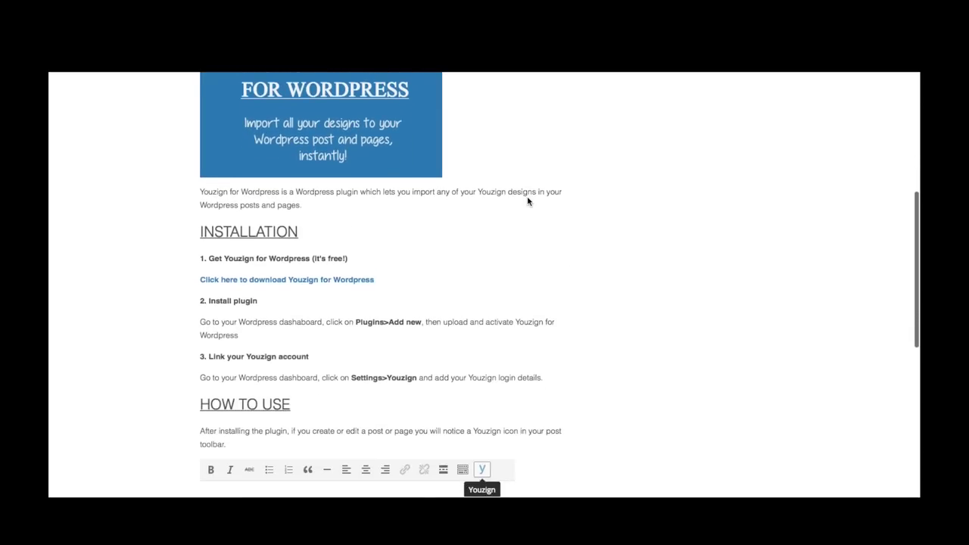
scroll(528, 201, "down", 2)
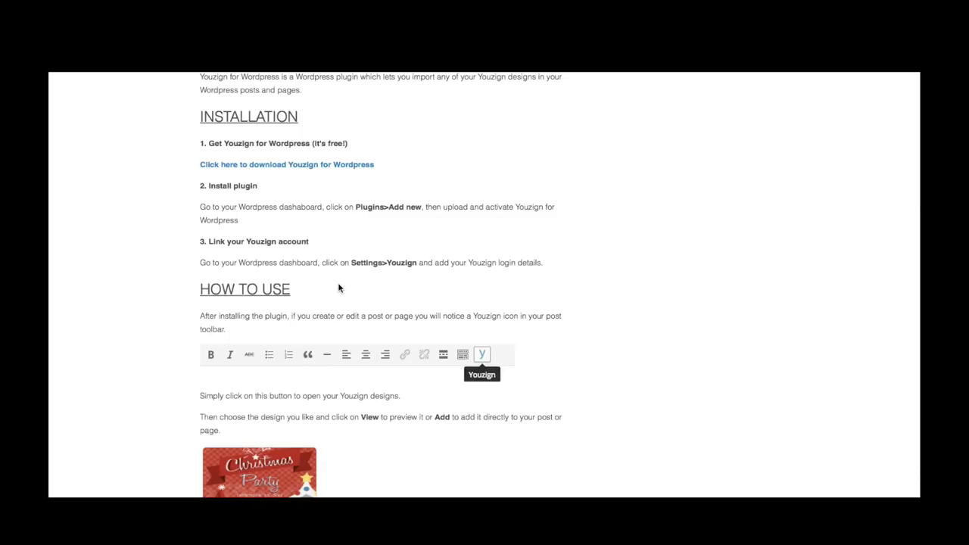
scroll(371, 407, "down", 1)
scroll(371, 406, "down", 3)
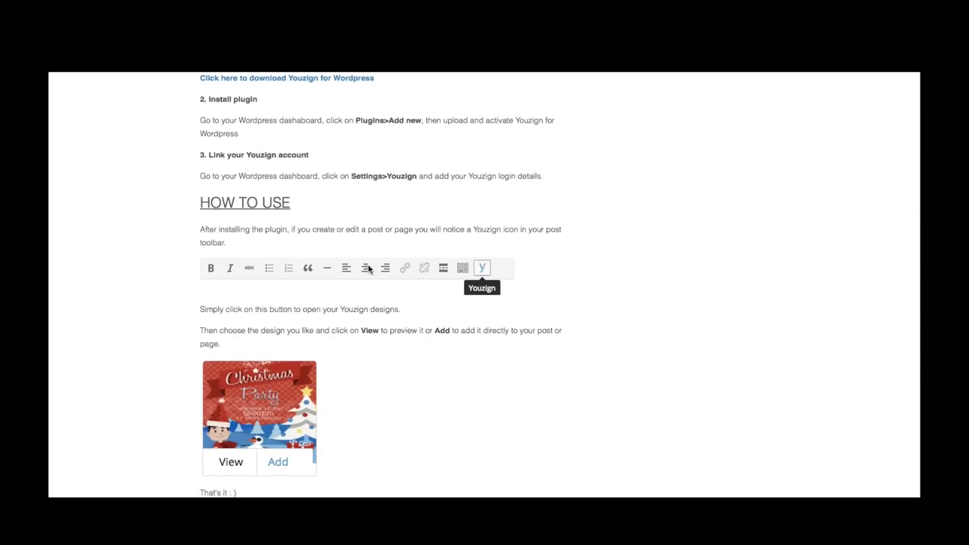
left_click(339, 80)
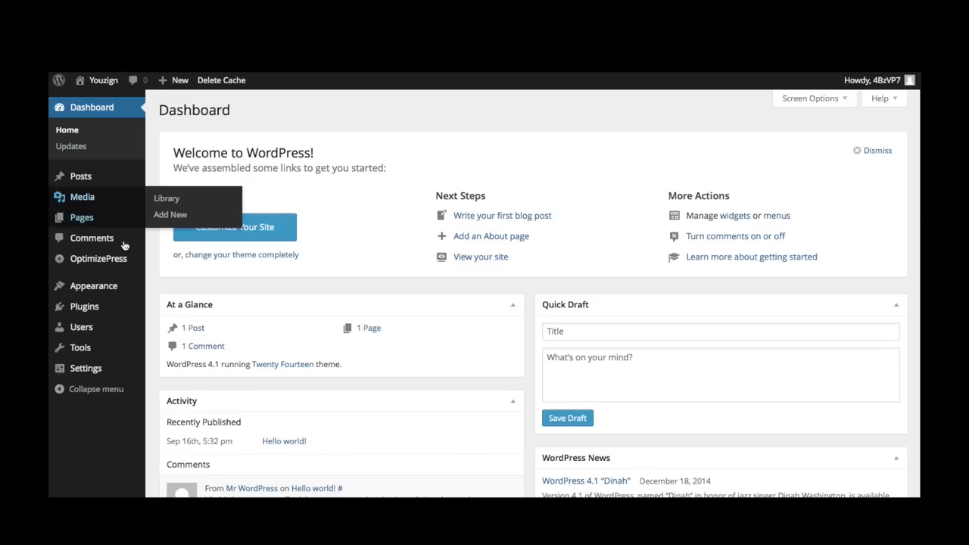
Step: Go to Plugins > Add New and switch to the Upload Plugin form
mouse_move(108, 314)
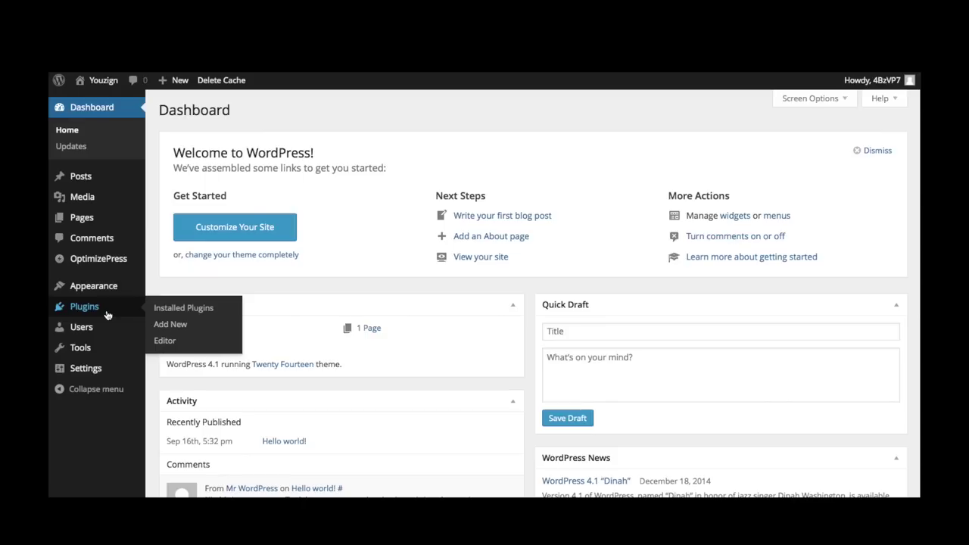
left_click(172, 324)
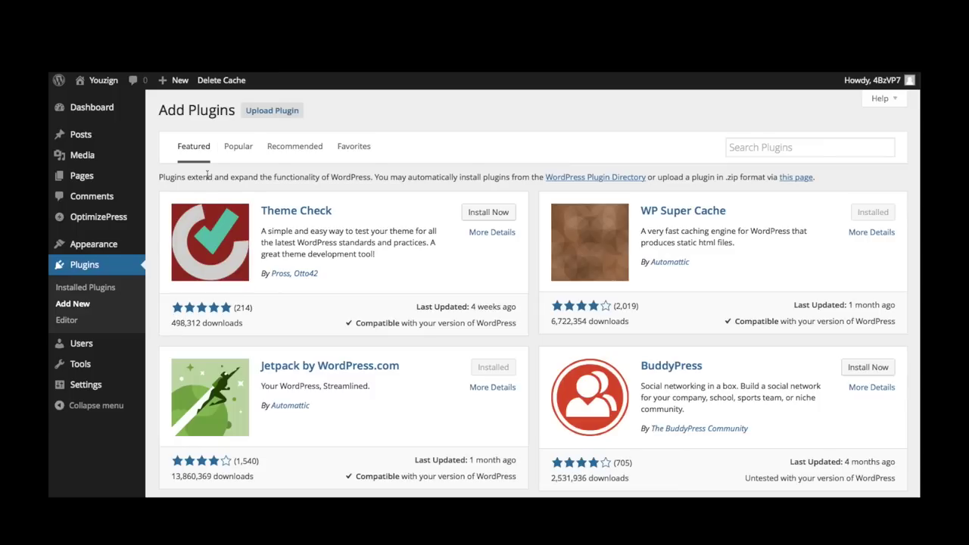
left_click(259, 117)
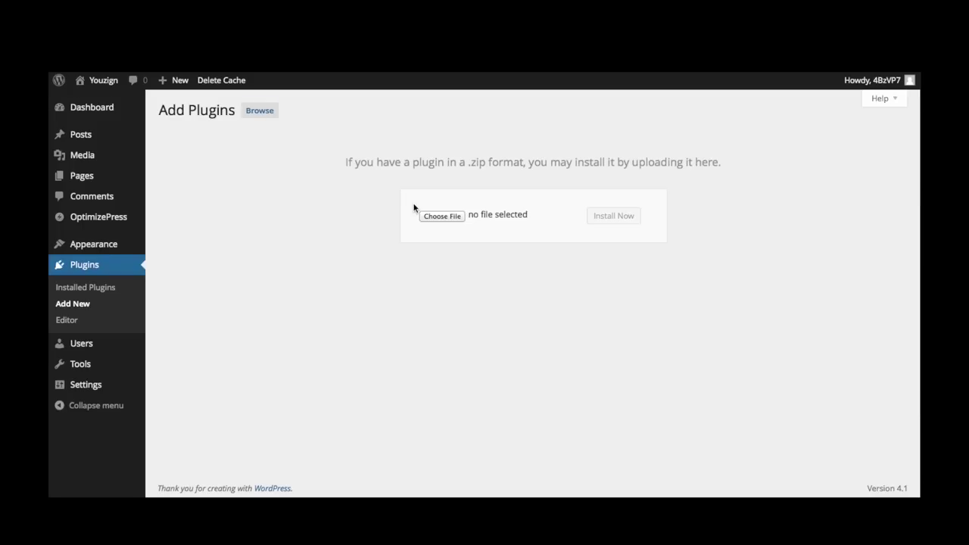
Step: Upload youzign.zip from the Desktop, install it, and activate the Youzign plugin
left_click(441, 219)
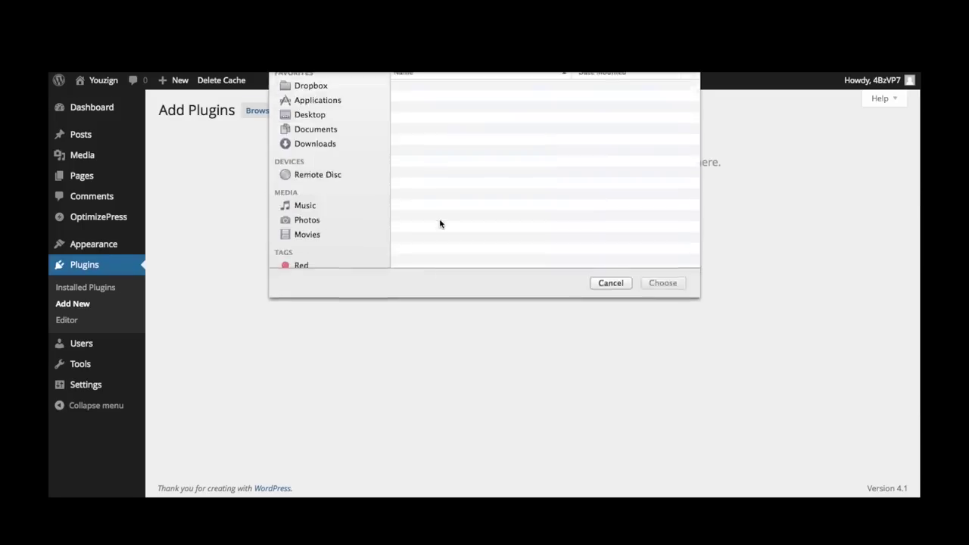
left_click(444, 128)
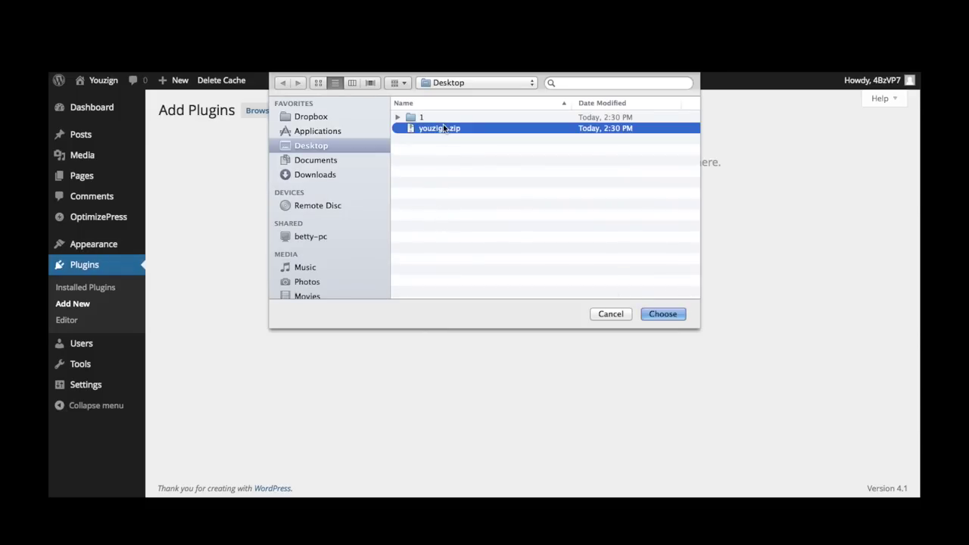
left_click(659, 316)
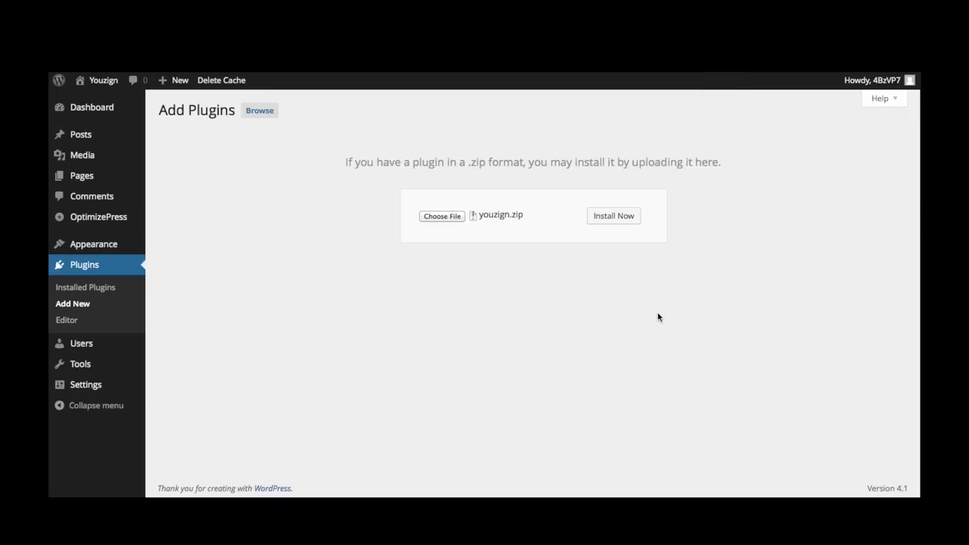
left_click(614, 217)
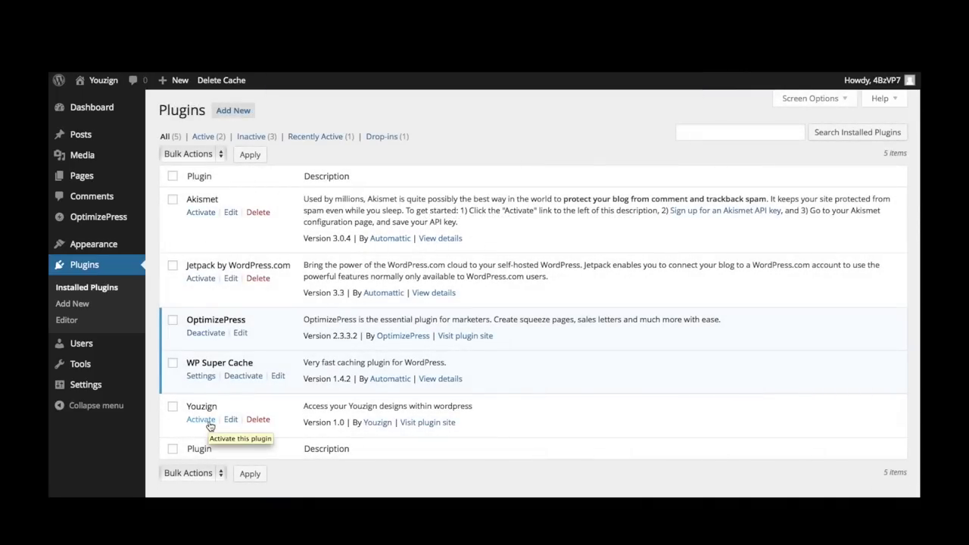
left_click(211, 426)
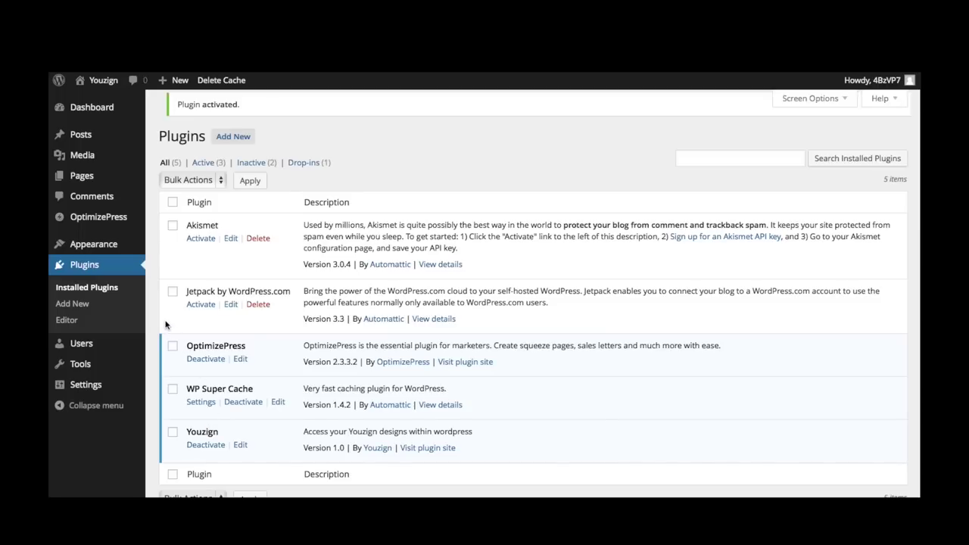
Step: In Settings > Youzign, enter the account email and password and sign in
left_click(101, 387)
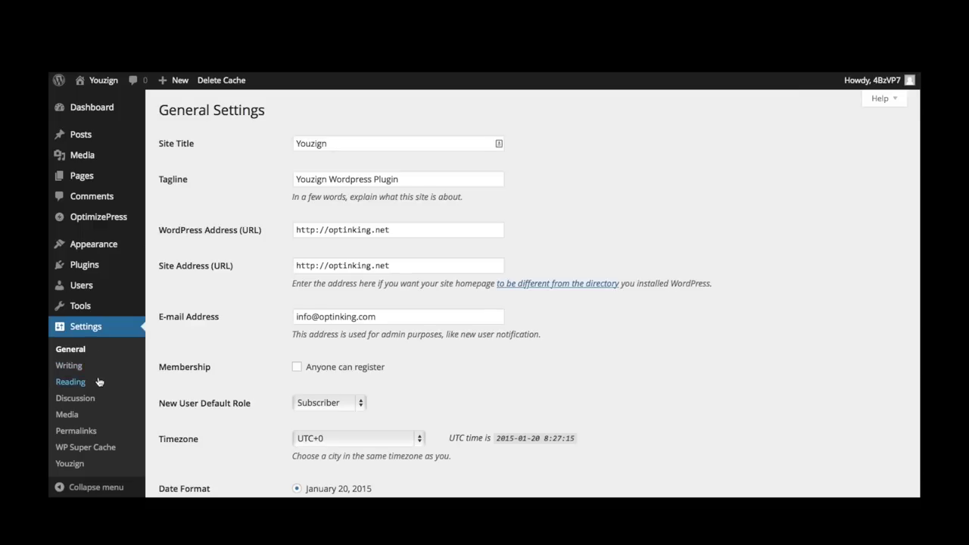
left_click(88, 467)
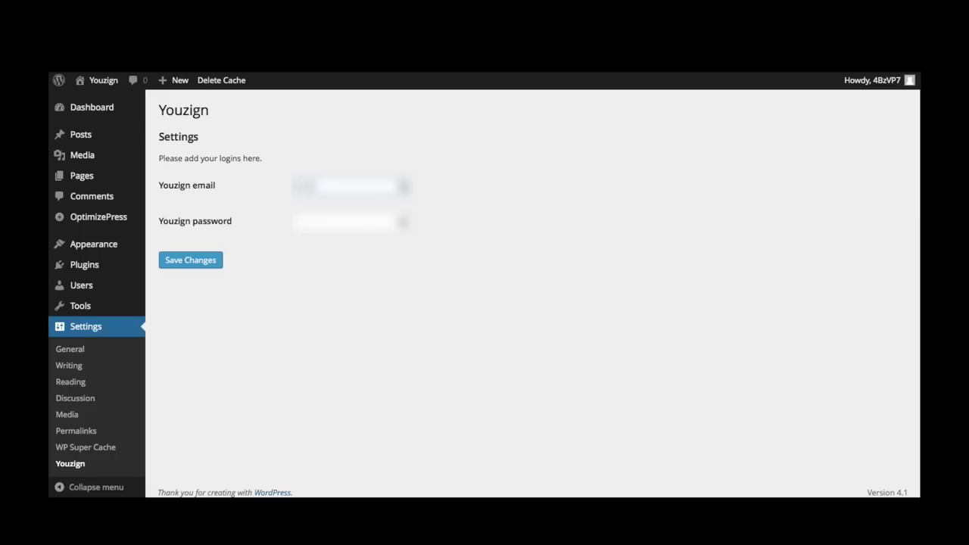
type("fo")
key("BackSpace")
key("BackSpace")
left_click(303, 221)
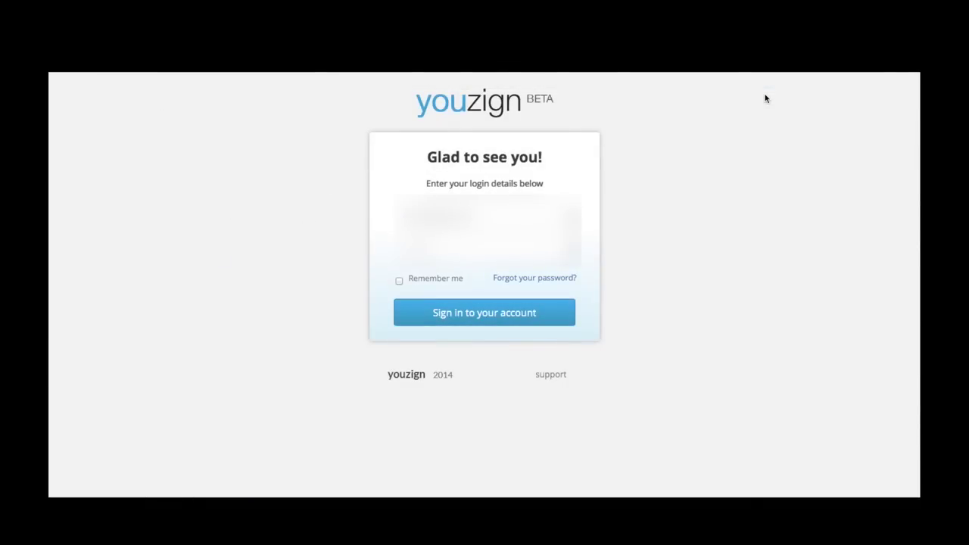
left_click(560, 312)
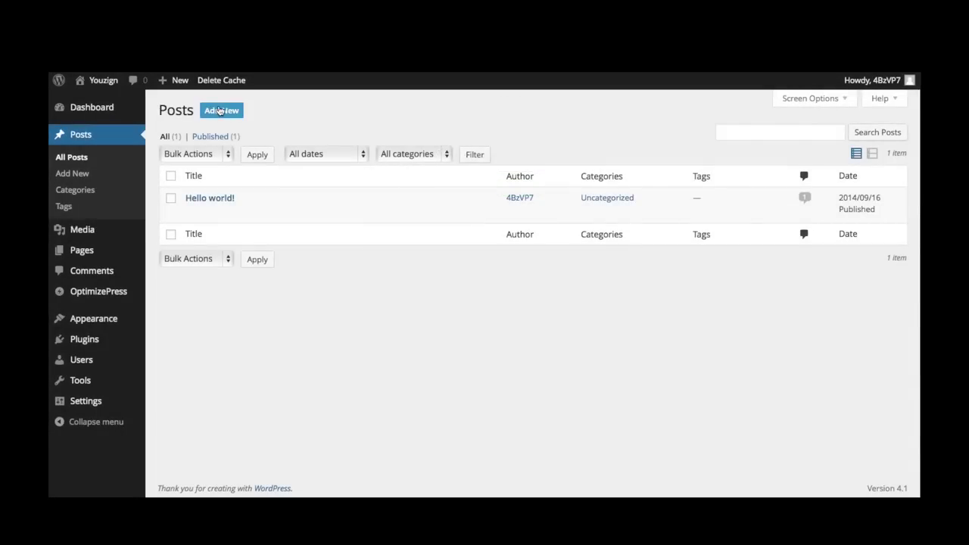
Step: Create a new post titled 'Youzign Wordpress Plugin' with the body line 'Let's get started!'
left_click(219, 111)
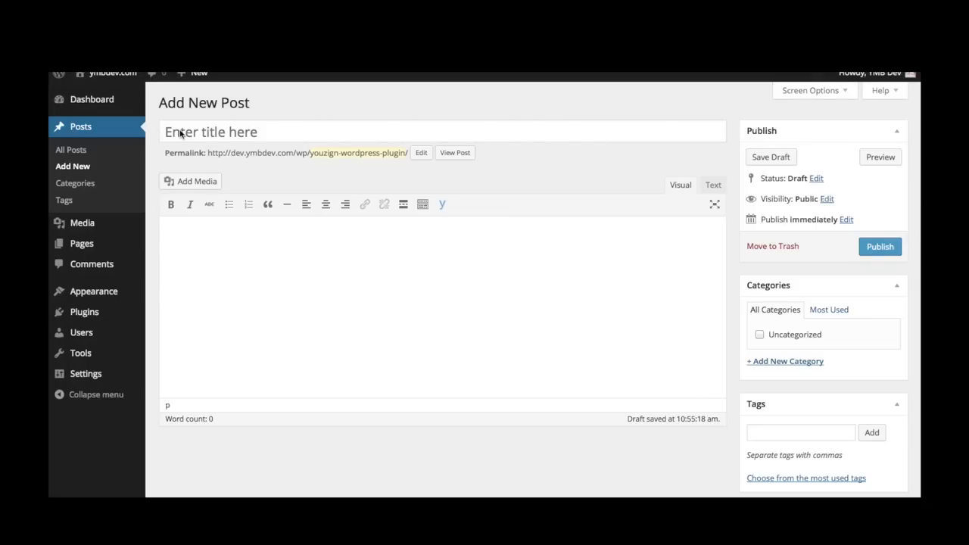
left_click(181, 133)
type("Youzign Wordpress Plugin")
left_click(165, 238)
type("Let")
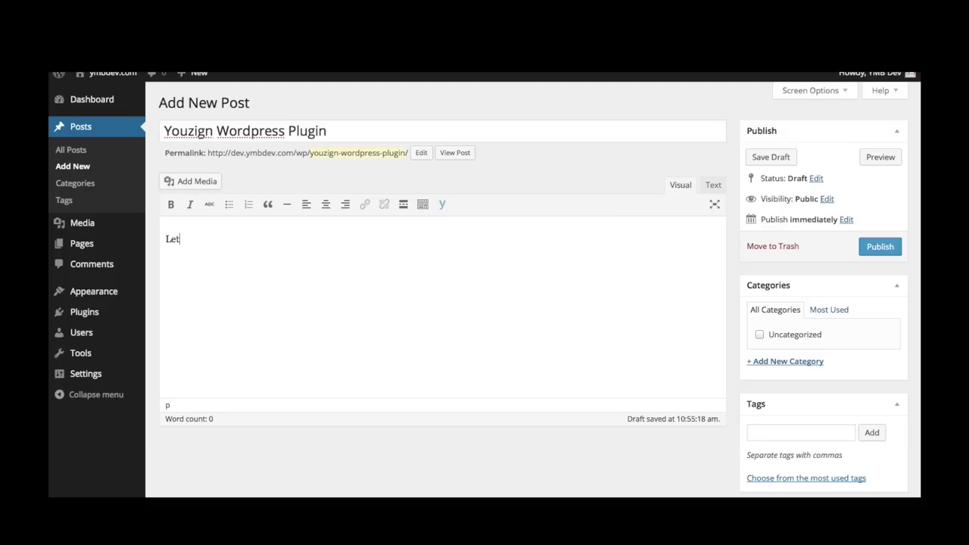
type("'s get started!")
Step: Preview the 'youzign for wordpress' design in the Youzign gallery, then add it to the post
left_click(444, 205)
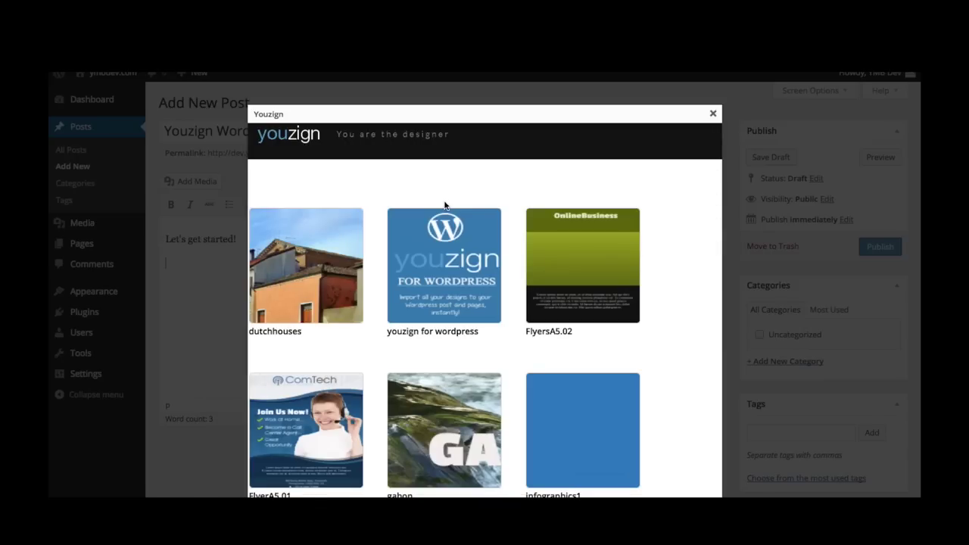
scroll(444, 204, "down", 3)
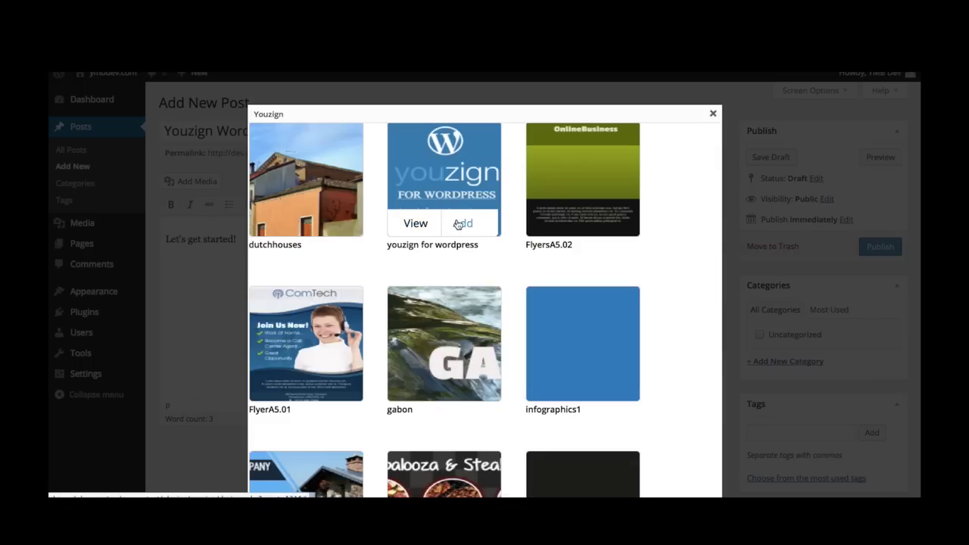
left_click(415, 223)
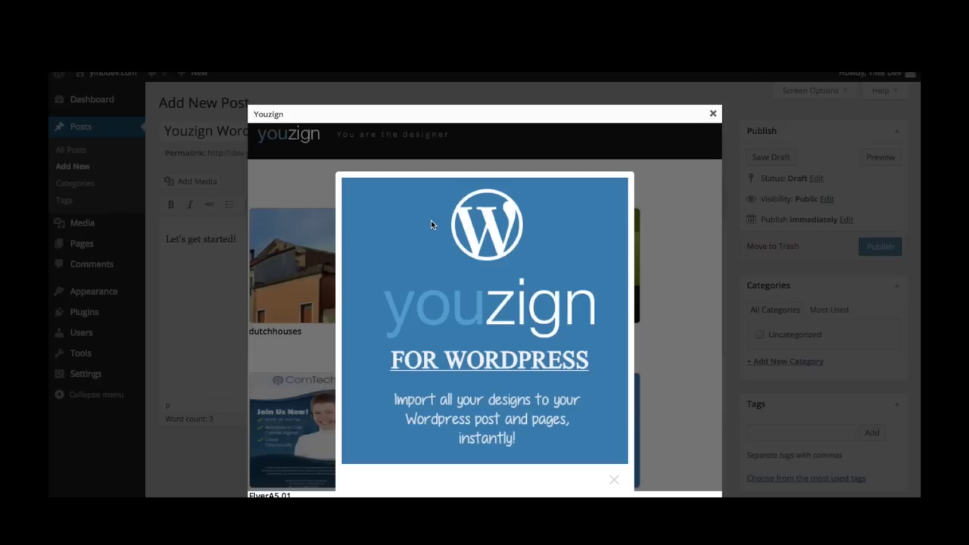
left_click(615, 482)
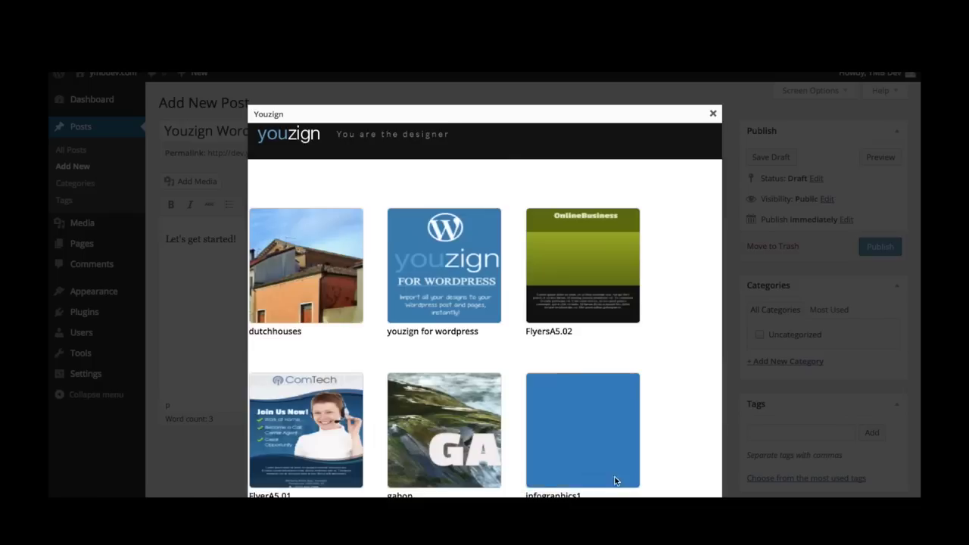
left_click(482, 312)
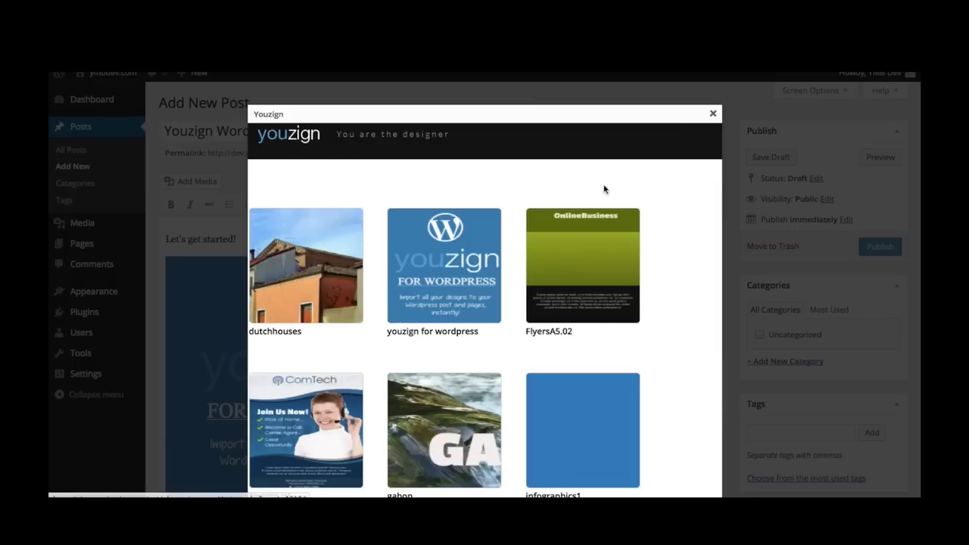
Step: Close the designs window and preview the post on the site, scrolling down to the image
left_click(713, 115)
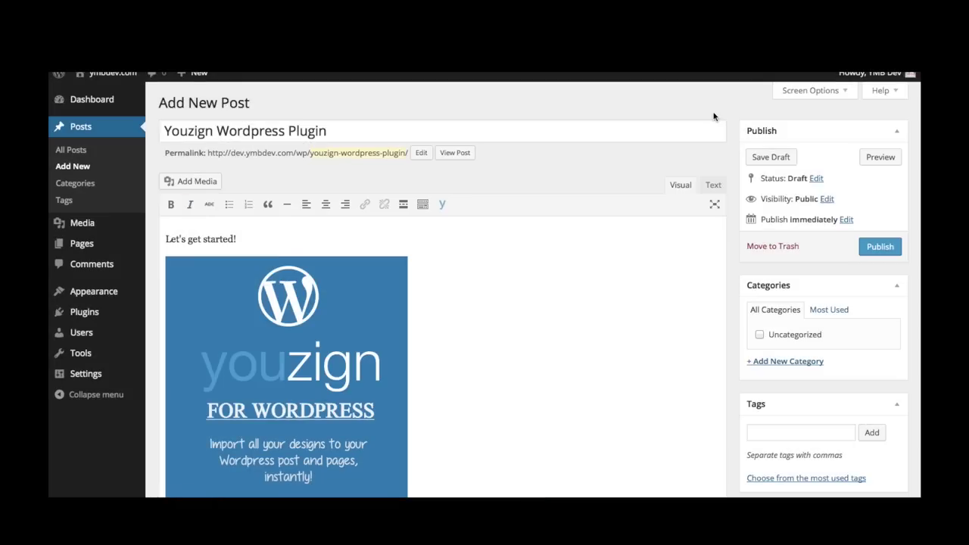
scroll(598, 322, "down", 2)
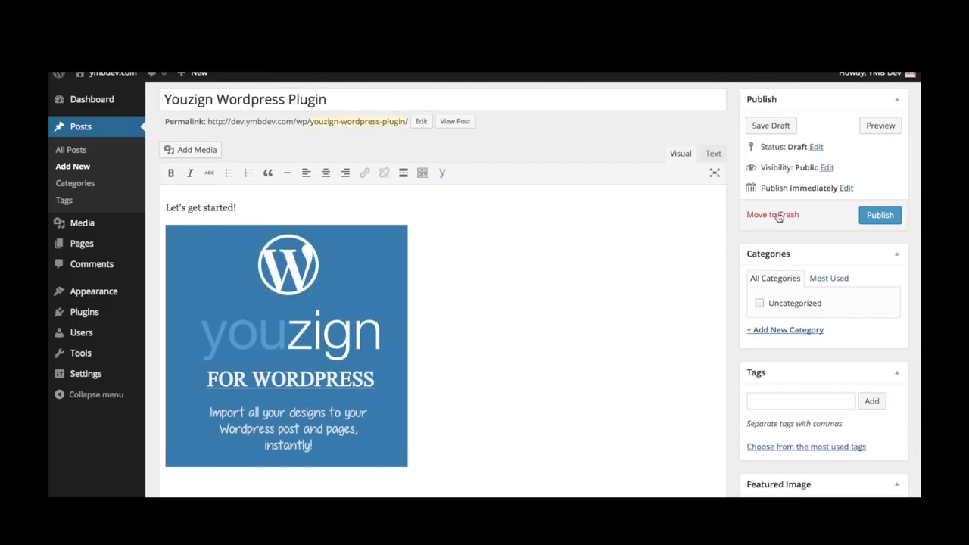
left_click(871, 126)
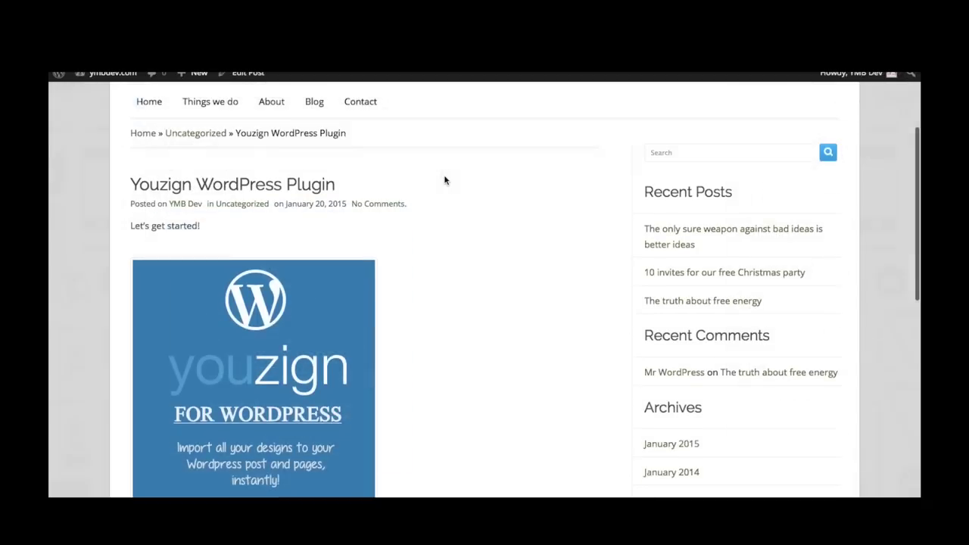
scroll(445, 180, "down", 2)
scroll(445, 181, "down", 1)
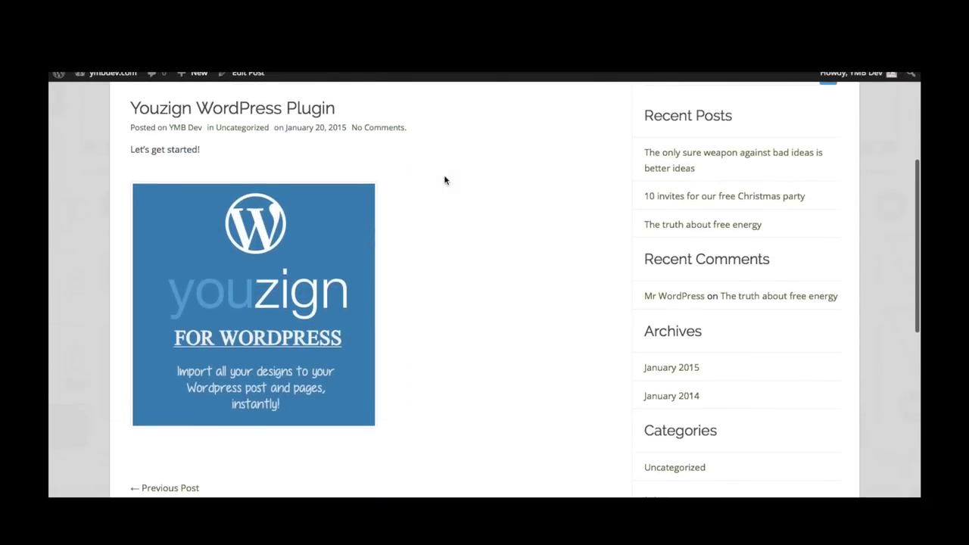